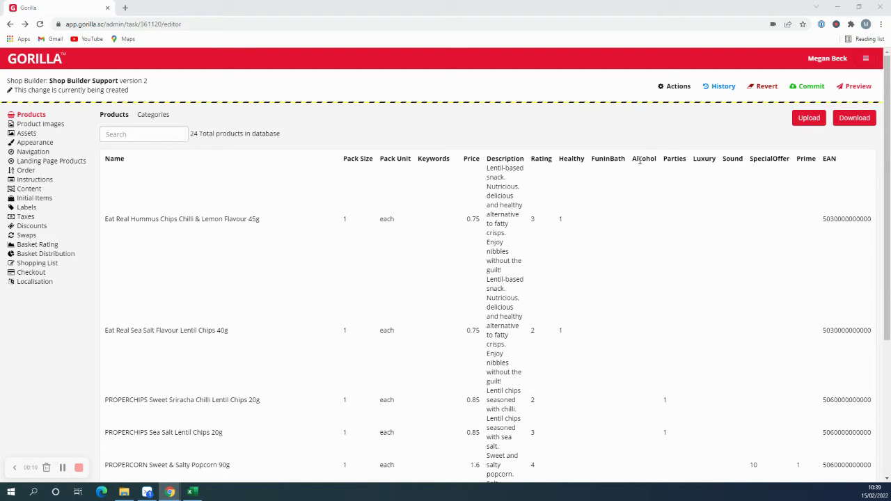
Highlight the Alcohol column heading and scroll through the product data
drag(632, 161, 664, 163)
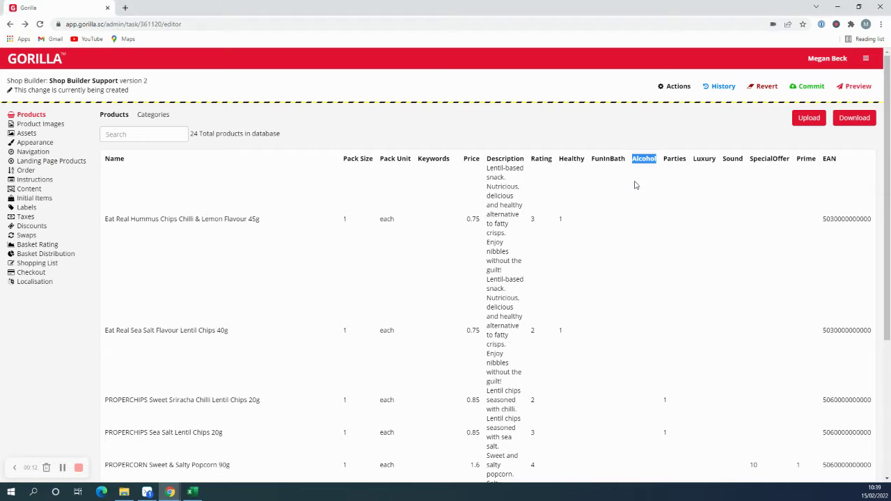
click(645, 178)
scroll(645, 178, down, 1)
scroll(646, 125, down, 2)
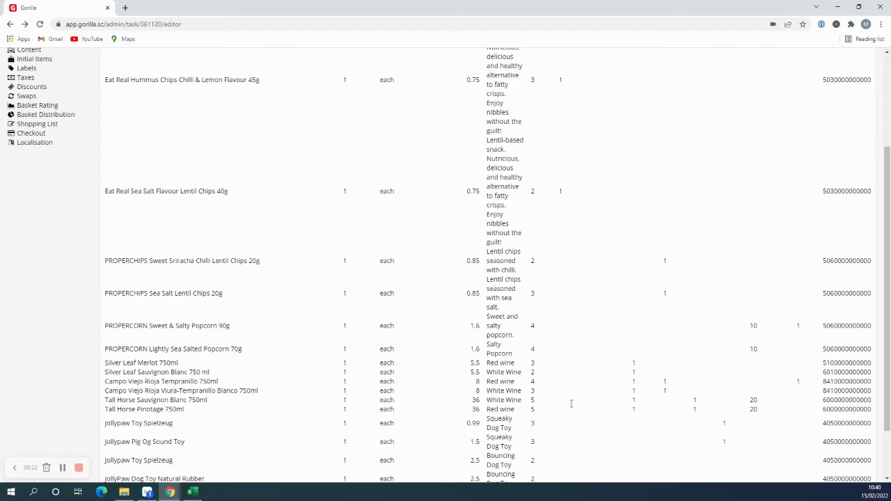
scroll(617, 384, up, 3)
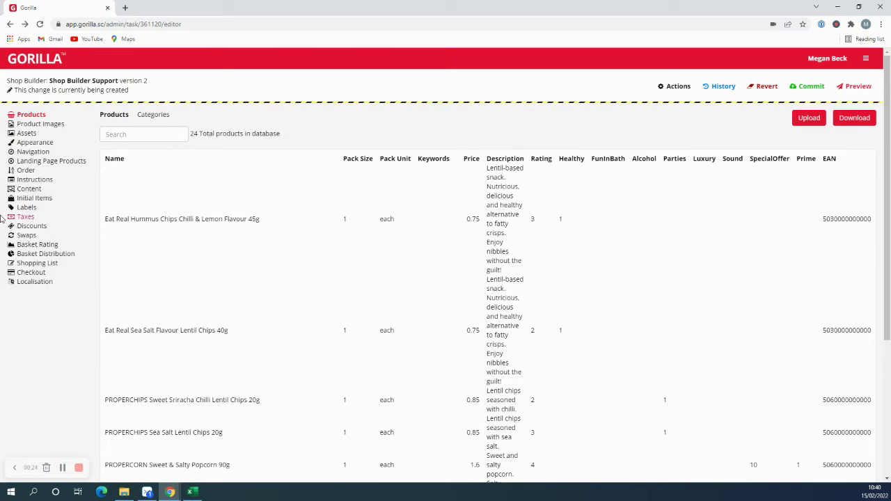
Create a tax condition named 'alcohol tax' and begin a new tax entry under it
click(29, 220)
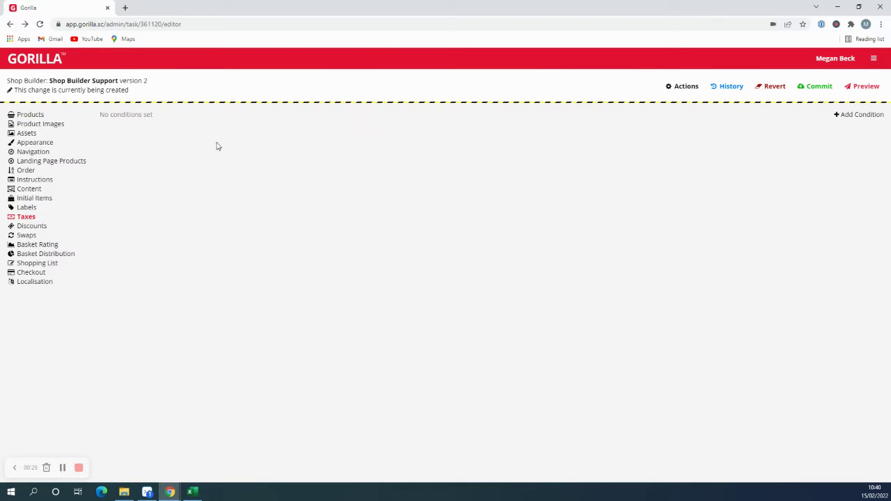
click(846, 112)
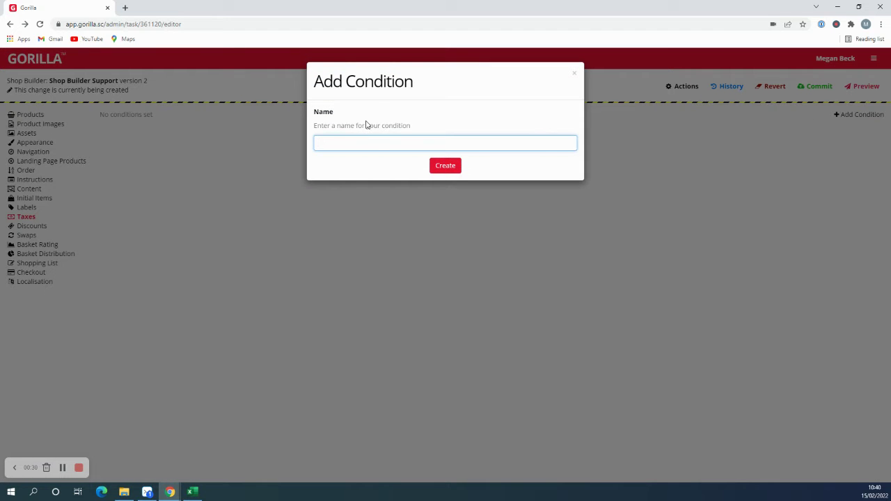
text(alcohol tax)
click(440, 168)
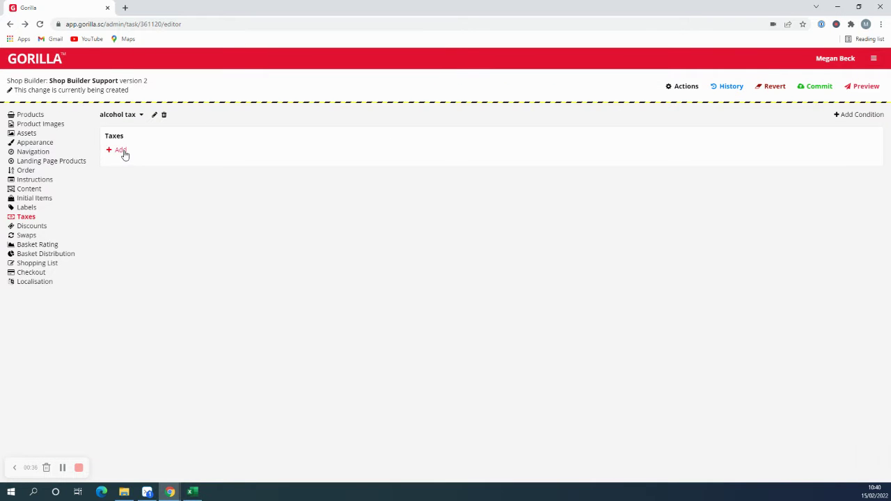
click(122, 150)
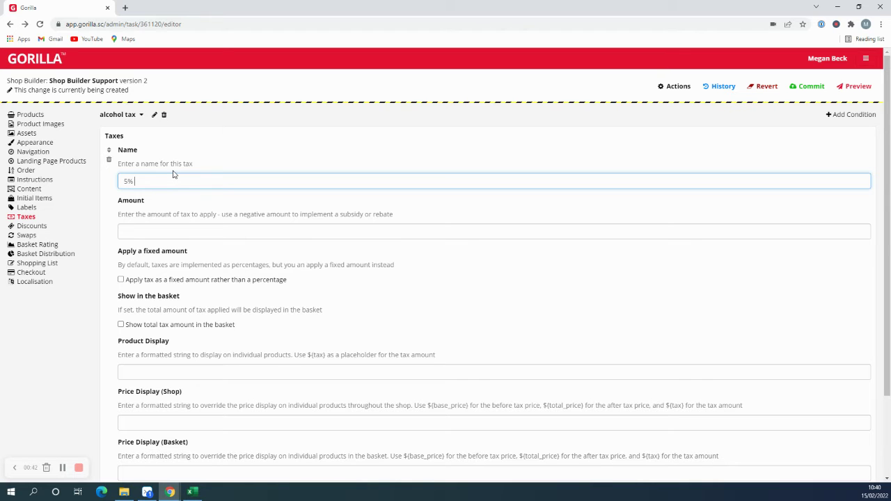
Name the tax '5% Alcohol Tax', set its amount to 5 and show total tax in the basket
text(5% Alcohol Tax)
click(177, 231)
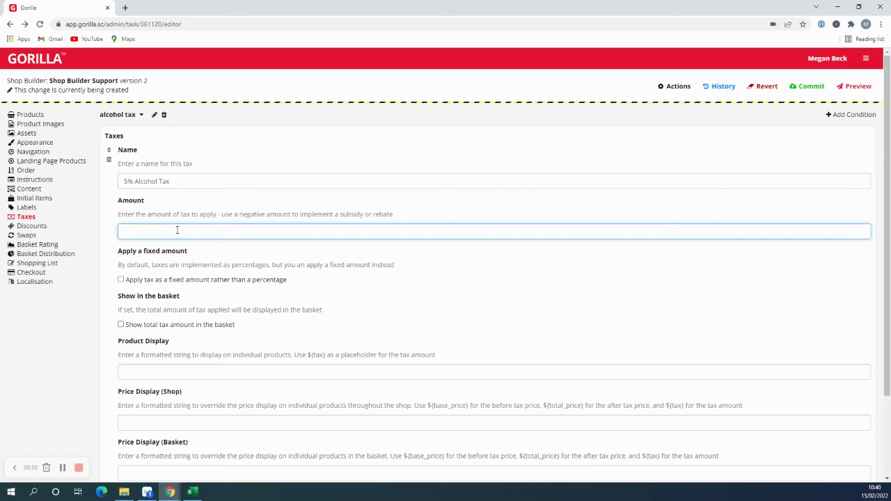
click(182, 212)
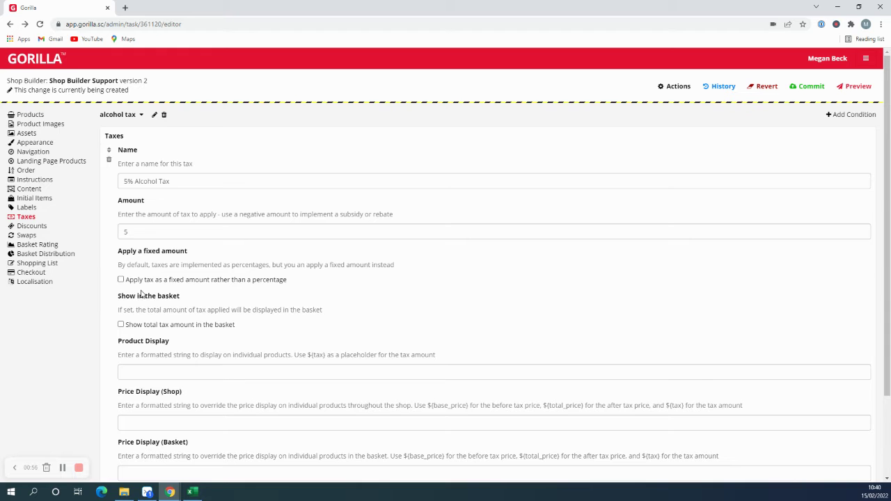
scroll(169, 308, down, 3)
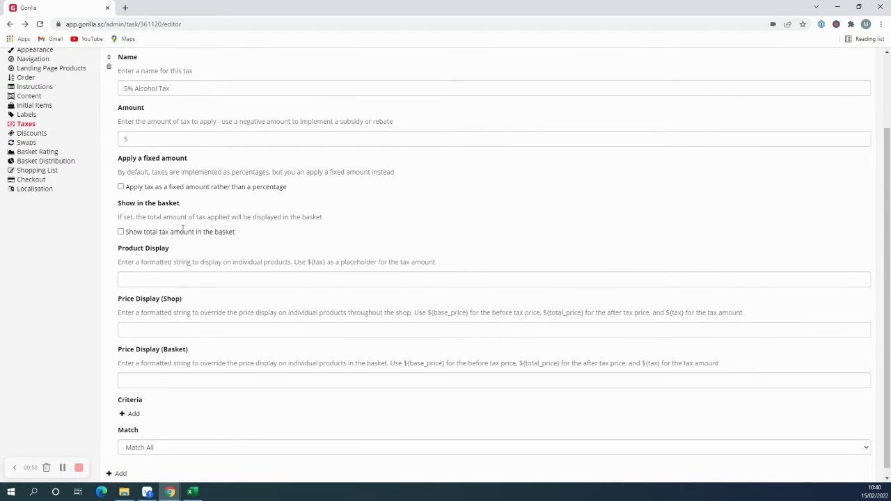
scroll(160, 227, down, 1)
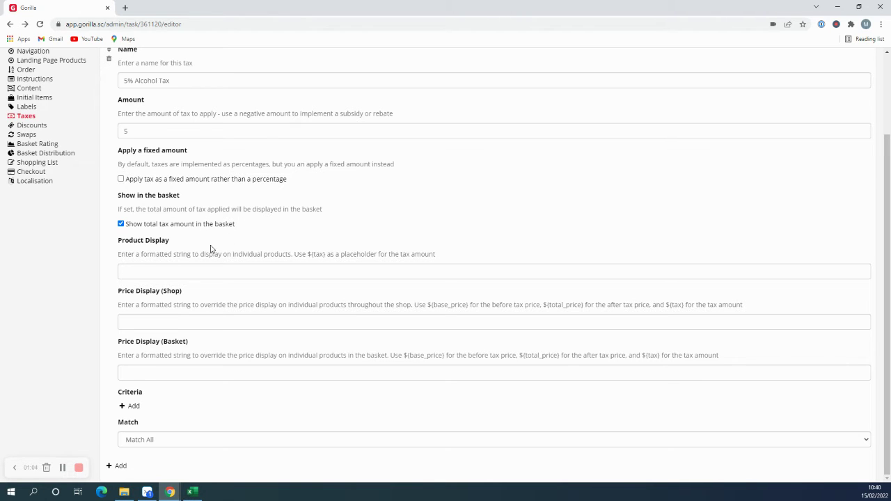
click(181, 272)
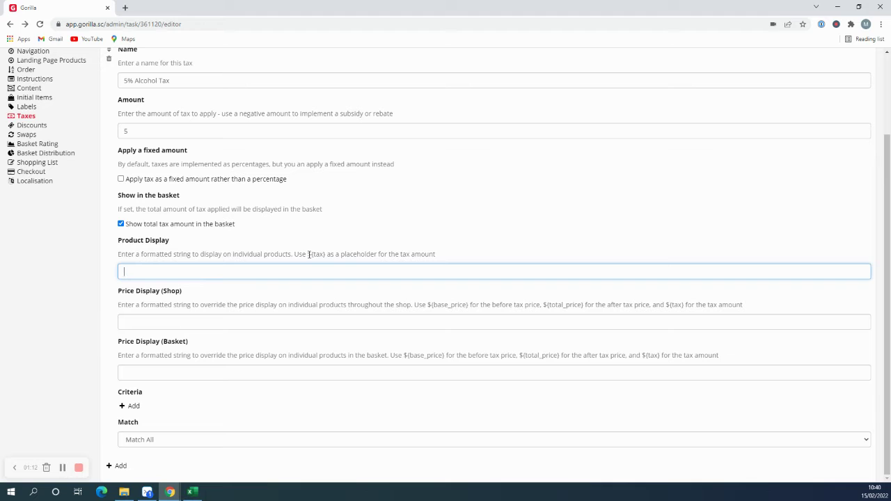
Set the Product Display text to '${tax} Alcohol Tax' using the hint's placeholder
drag(307, 254, 325, 254)
key(ctrl+c)
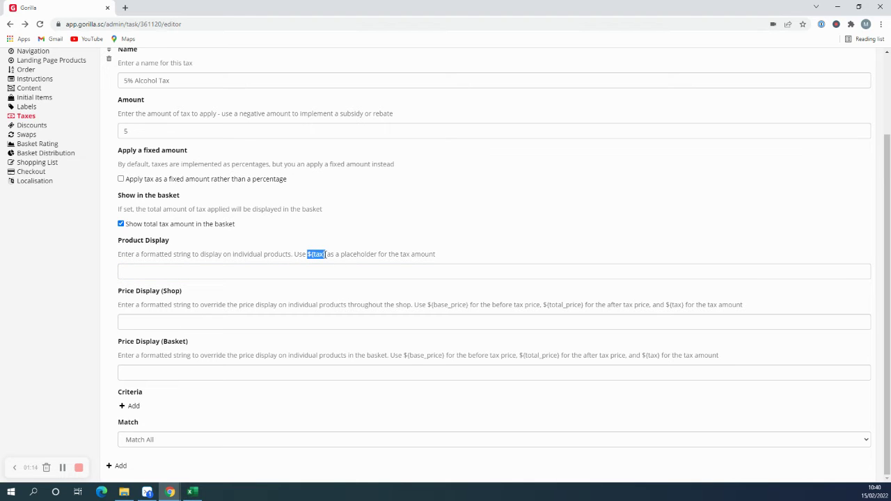
click(295, 270)
key(ctrl+v)
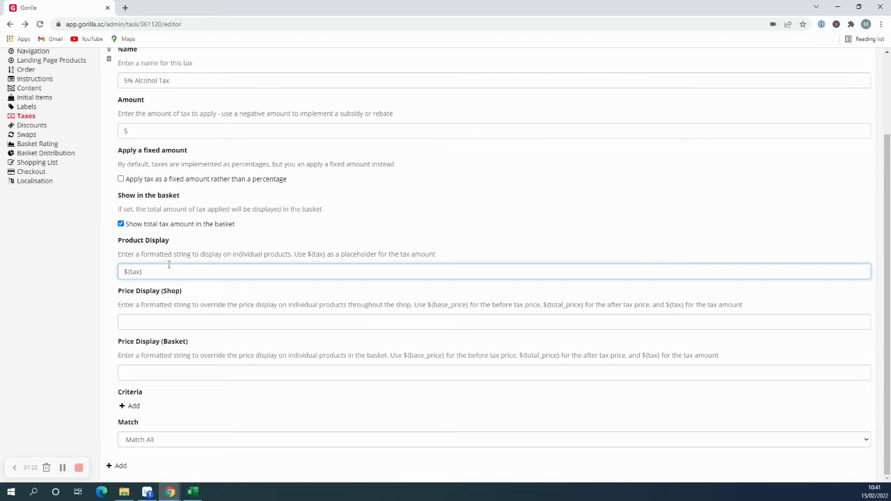
text(Alchoh)
key(BackSpace)
key(BackSpace)
text(hol Tax)
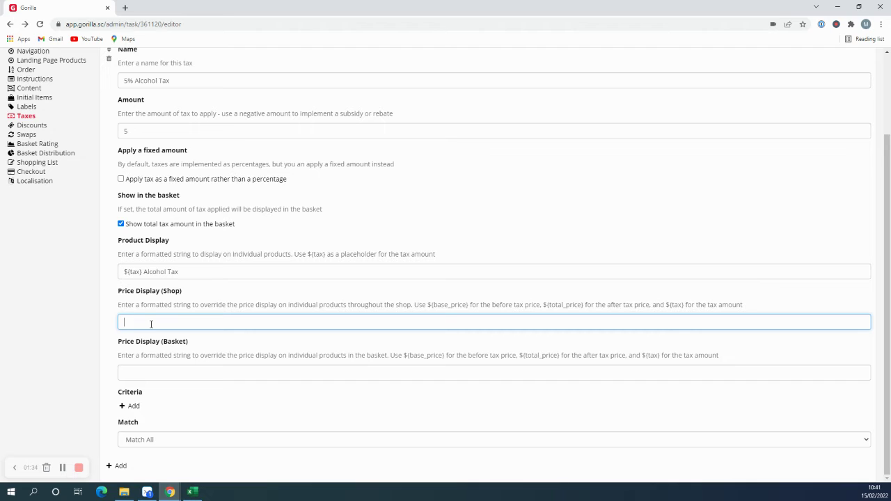
Set the shop price display to ${base_price}
drag(427, 306, 469, 308)
key(ctrl+c)
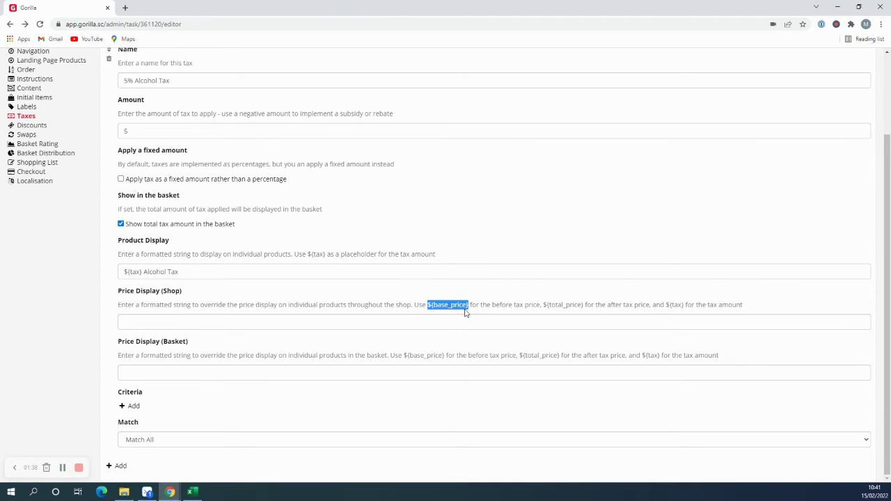
click(320, 320)
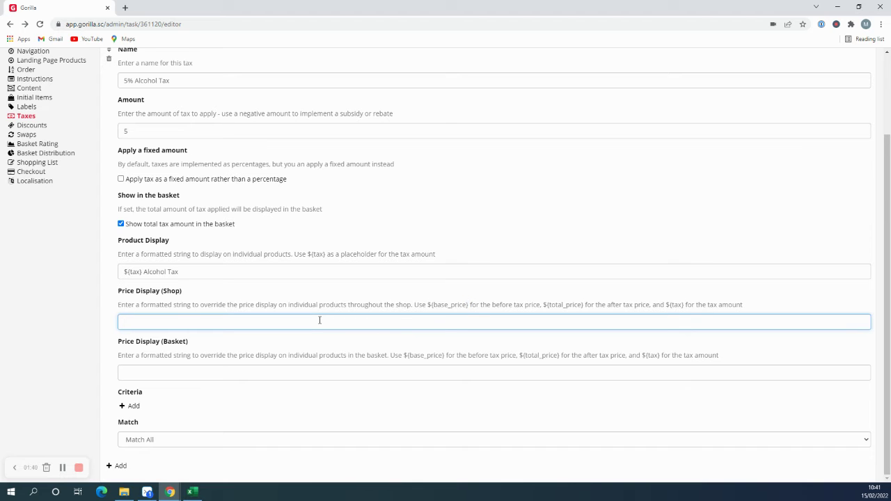
key(ctrl+v)
scroll(54, 160, up, 2)
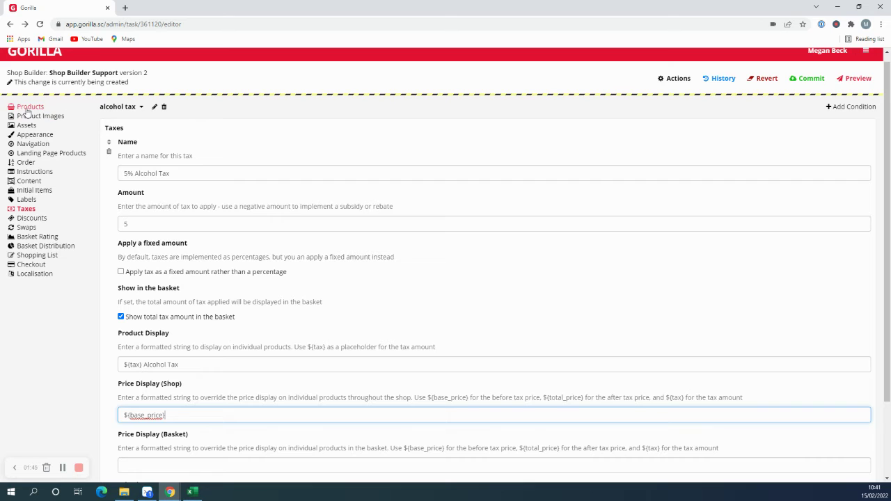
scroll(165, 237, down, 2)
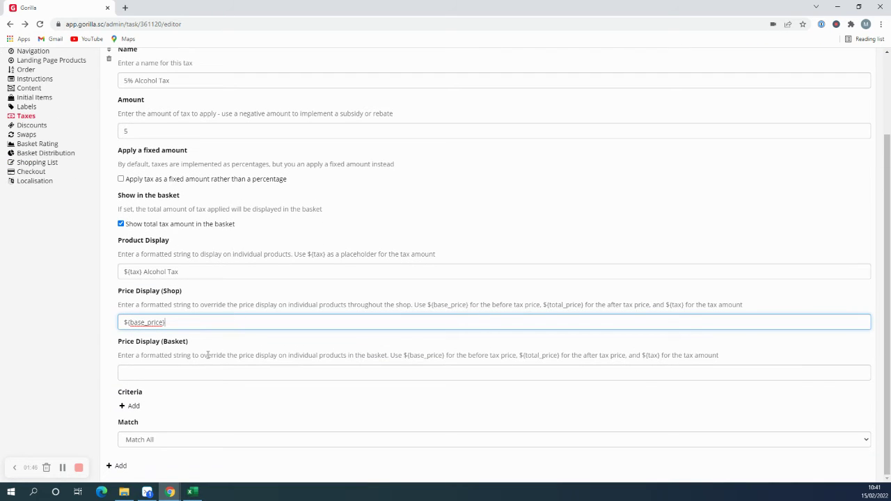
Set the basket price display to ${total_price} and add a criteria row
click(168, 374)
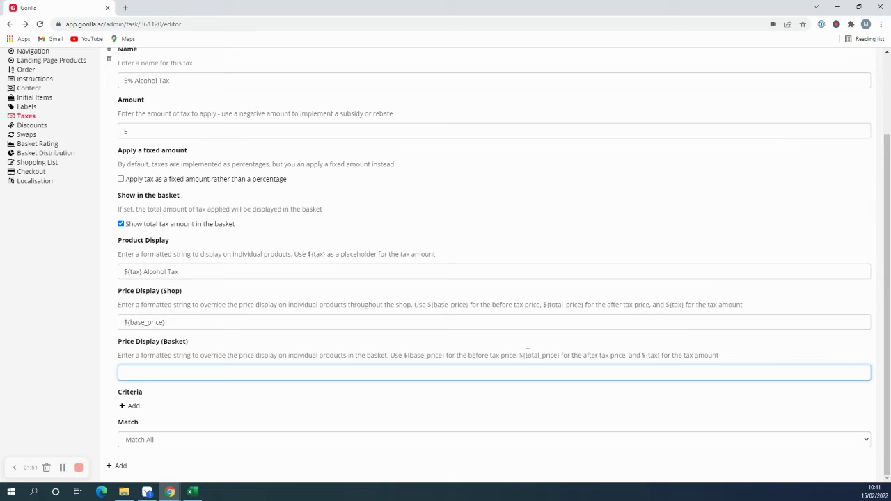
drag(519, 355, 560, 359)
key(ctrl+c)
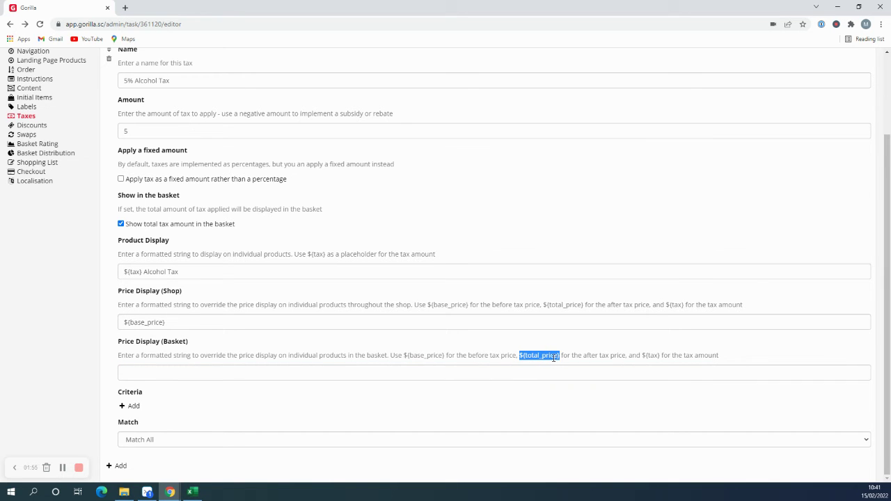
click(469, 371)
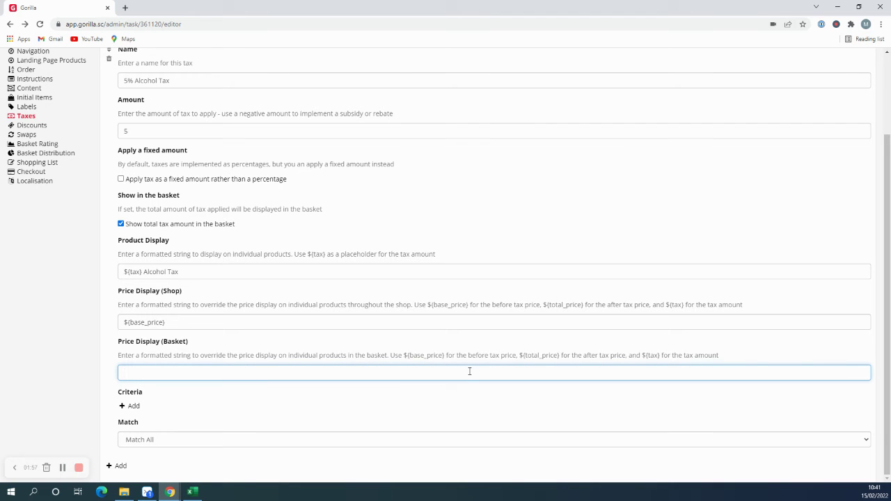
key(ctrl+v)
click(160, 388)
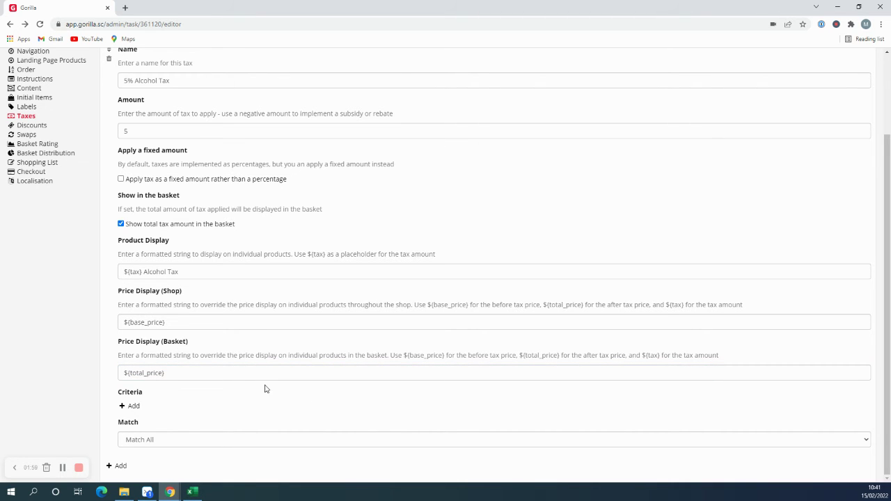
click(133, 406)
Set the criterion to Alcohol is equal to the fixed value 1
scroll(209, 418, down, 1)
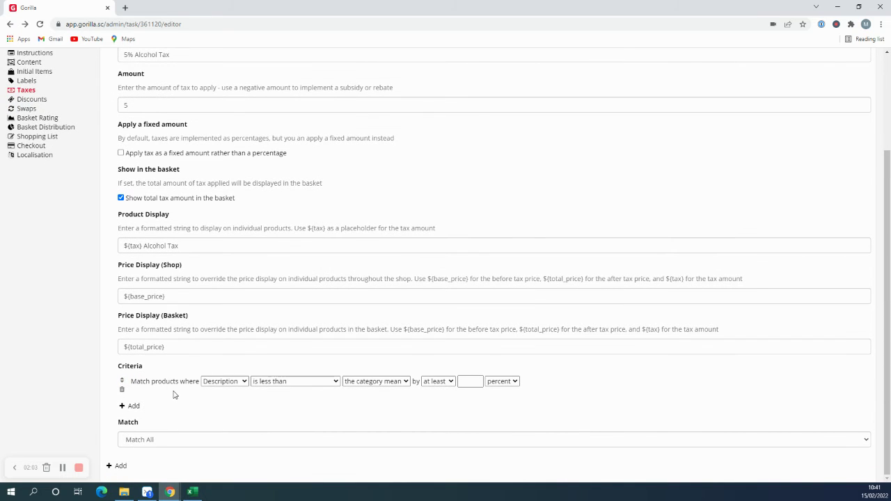
click(231, 386)
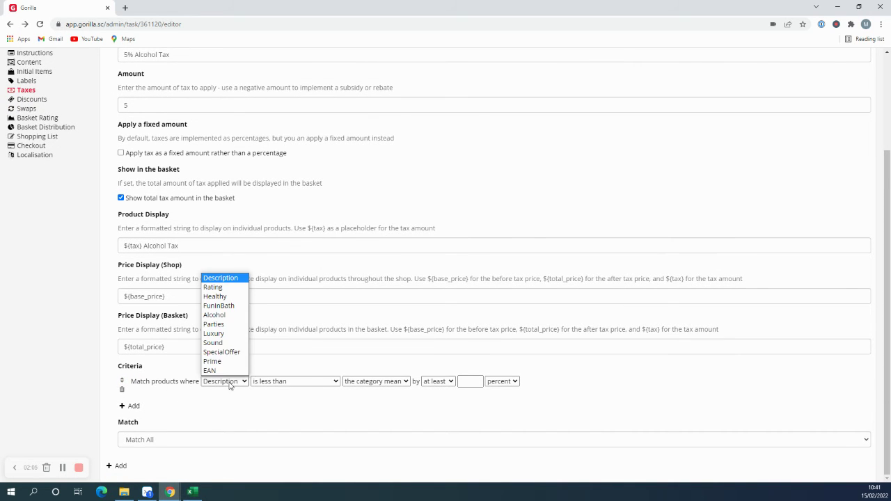
click(228, 315)
click(293, 381)
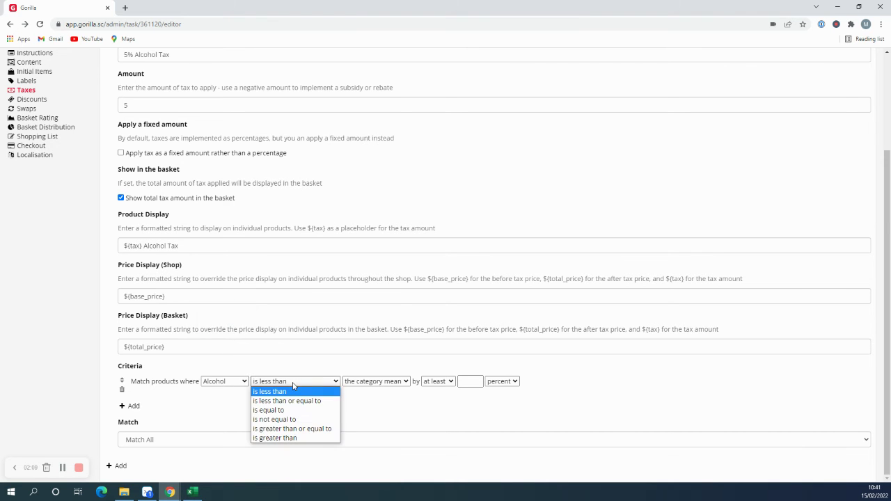
click(298, 413)
click(374, 382)
click(375, 404)
click(429, 382)
text(1)
click(408, 400)
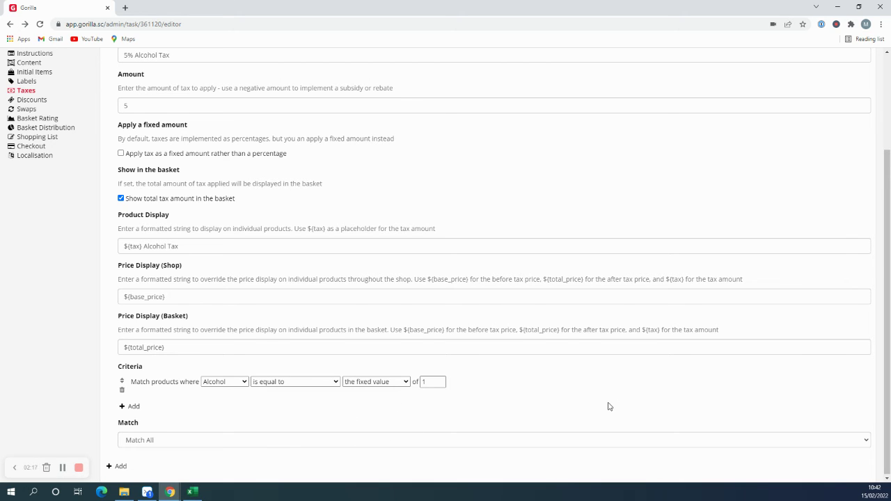
scroll(613, 406, up, 2)
Start a shop preview with the 'alcohol tax' condition selected under Taxes
click(856, 86)
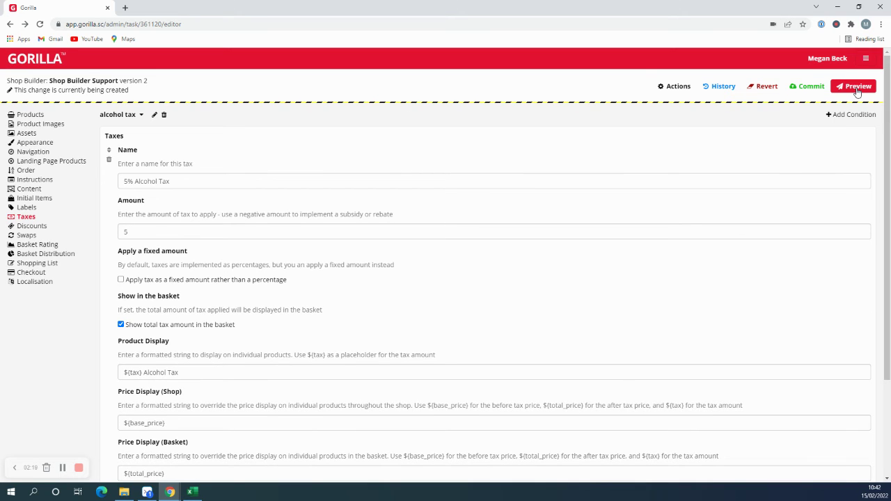
click(357, 398)
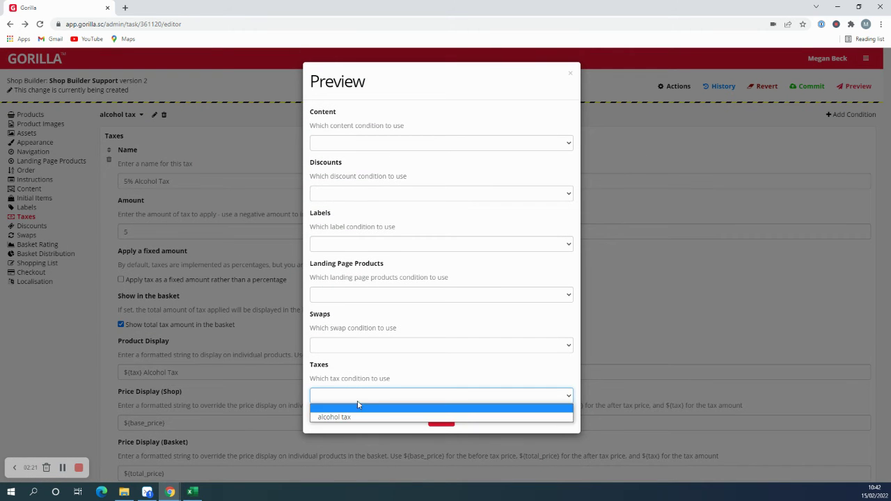
click(358, 420)
click(341, 425)
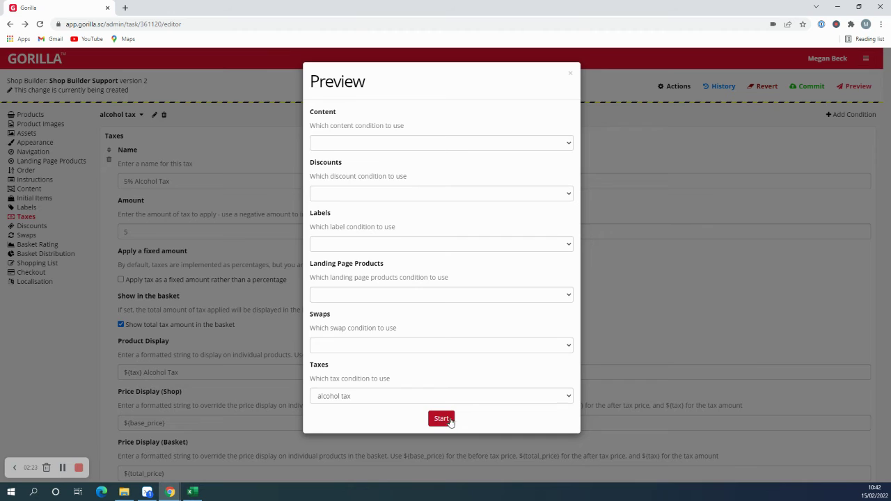
click(441, 420)
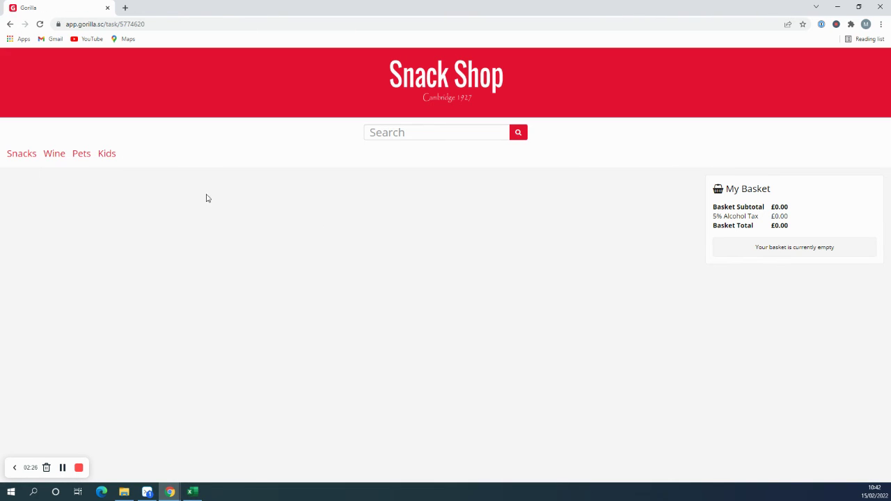
Add Campo Viejo Rioja, Tall Horse Pinotage, Tall Horse Sauvignon Blanc and Campo Viejo Blanco from Wine
click(57, 159)
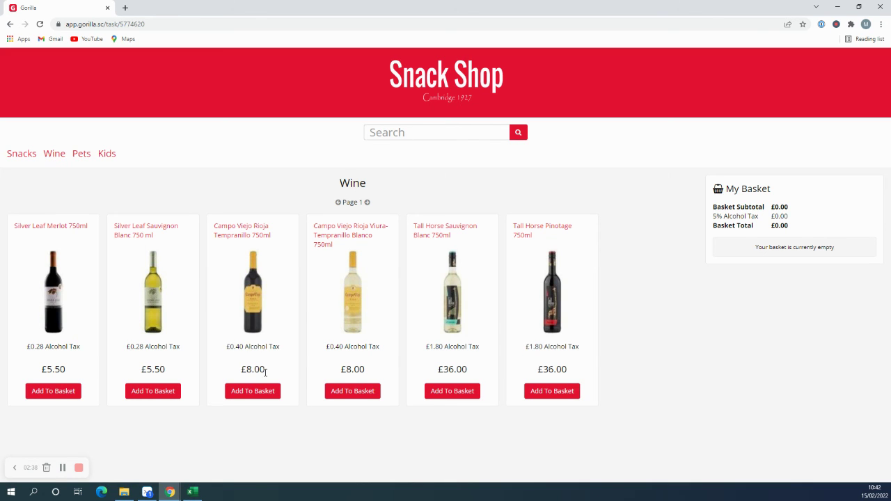
click(262, 395)
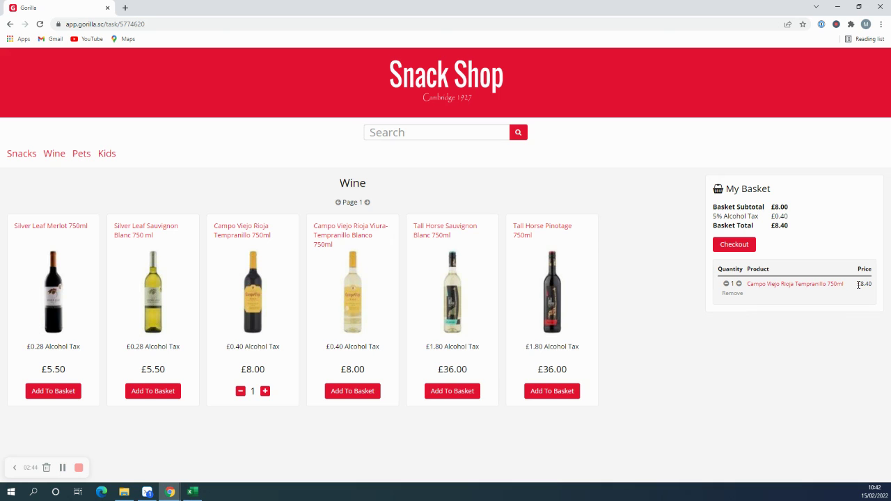
drag(858, 285, 875, 287)
click(554, 392)
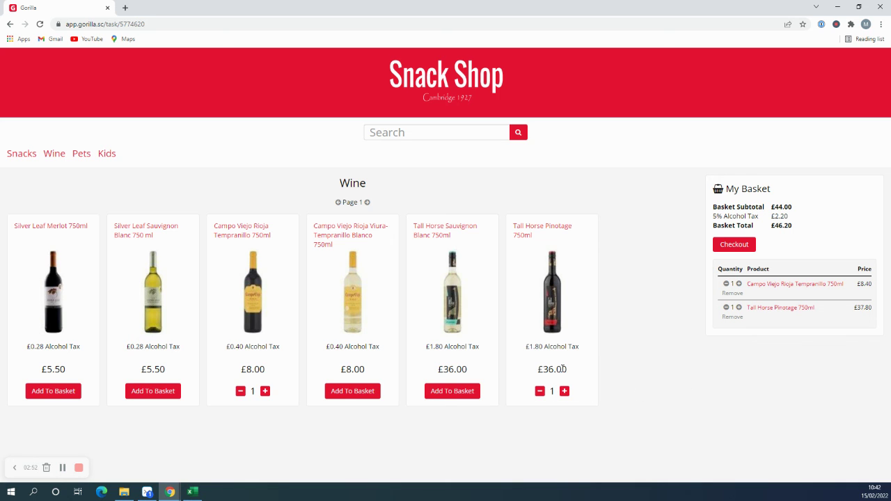
click(454, 392)
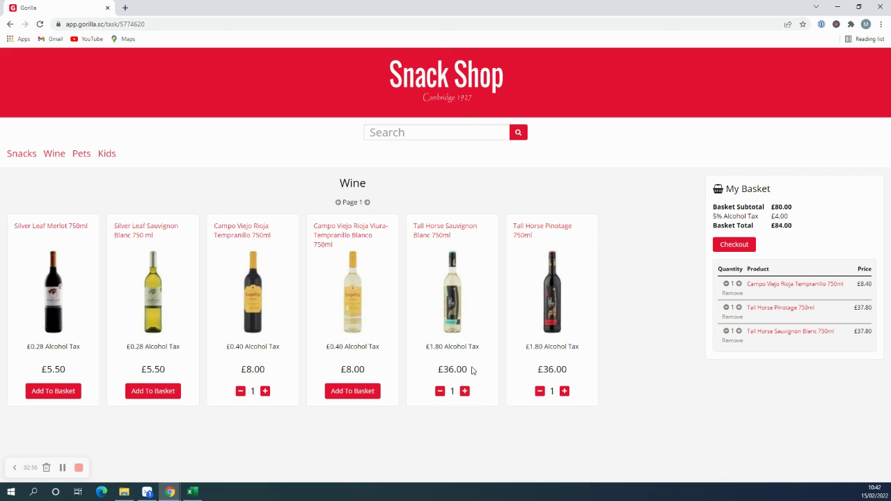
click(348, 392)
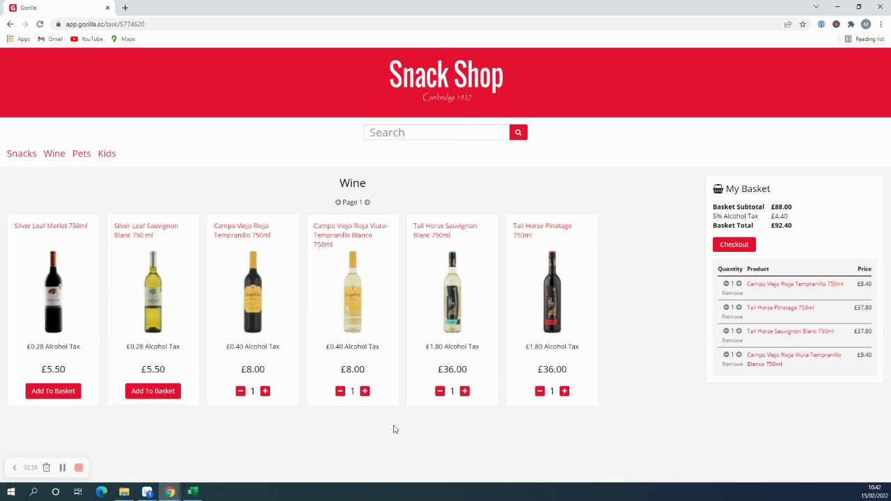